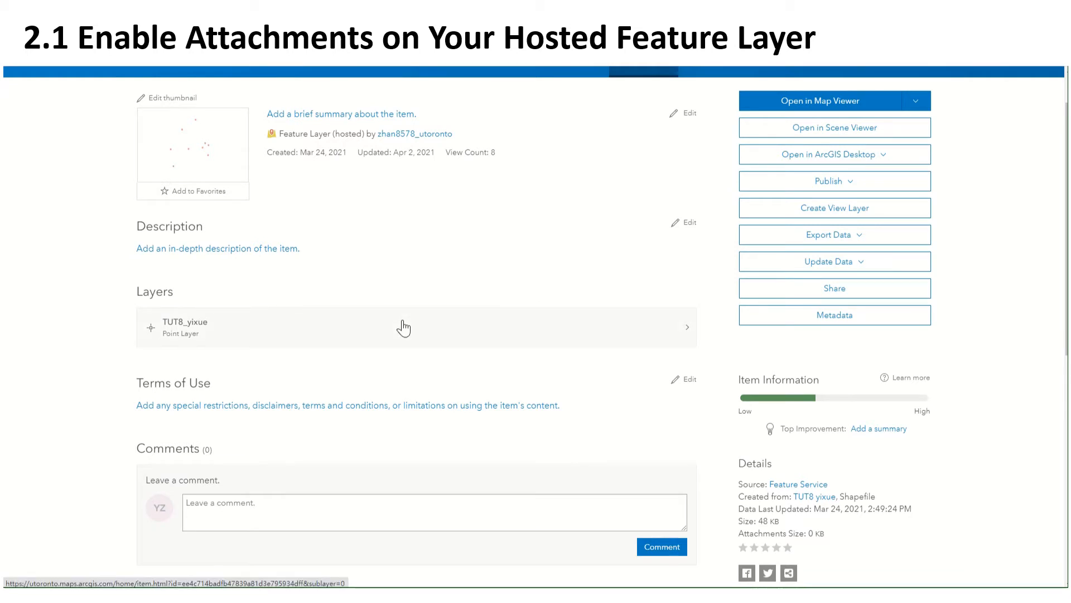
Enable attachments on the TUT8 point layer and add it to a new map with full editing control.
left_click(403, 323)
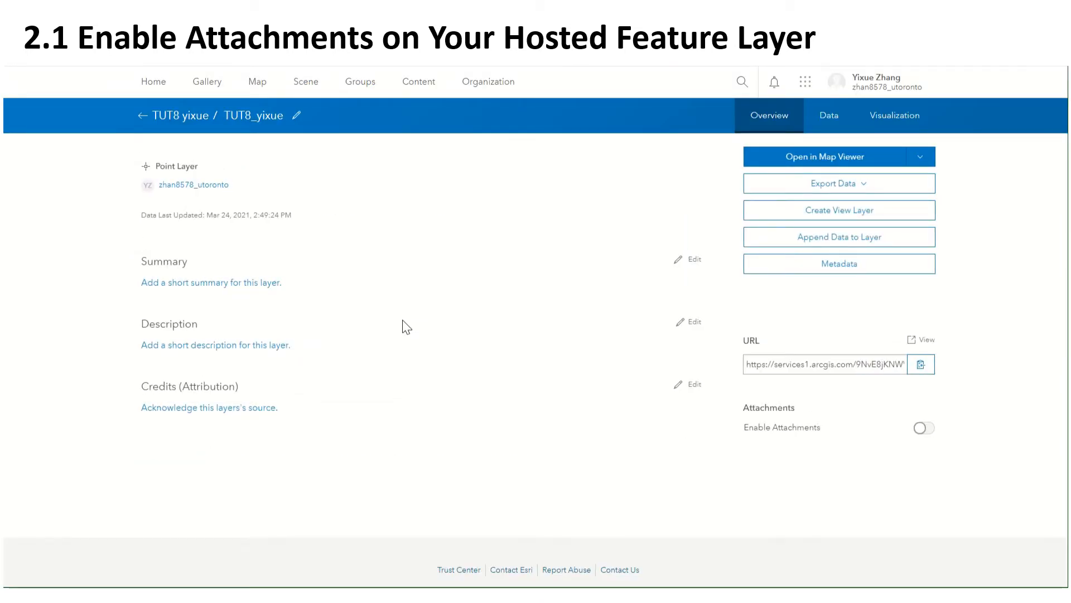
left_click(924, 428)
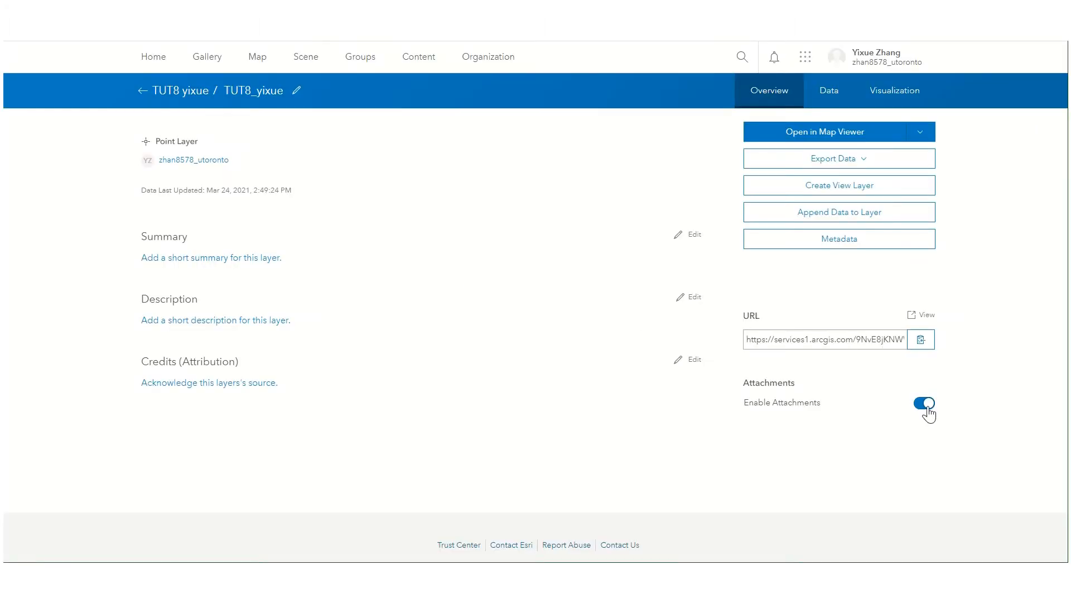
left_click(930, 138)
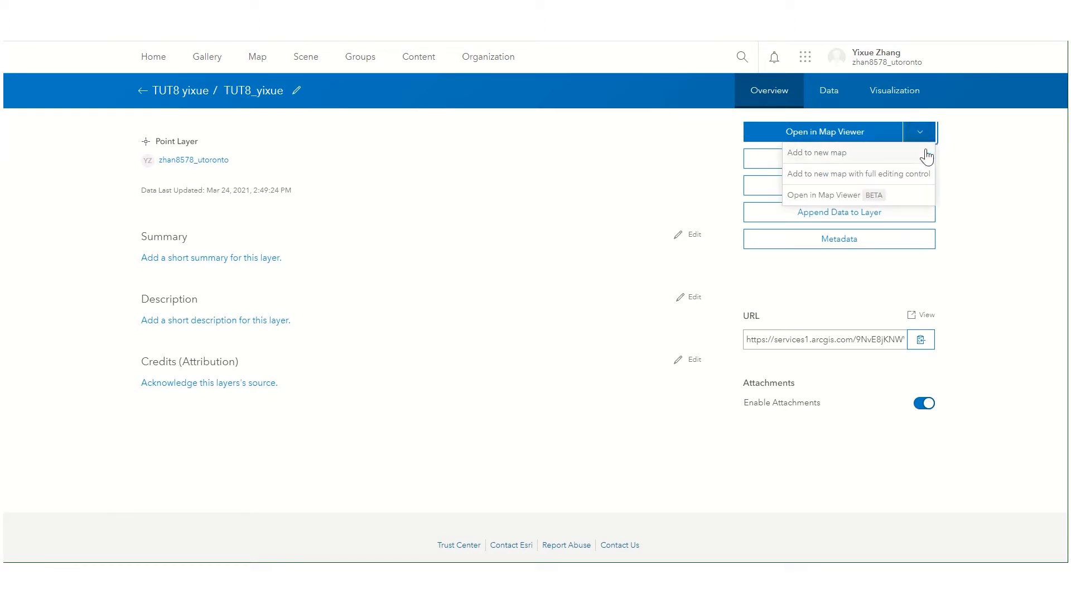
left_click(924, 178)
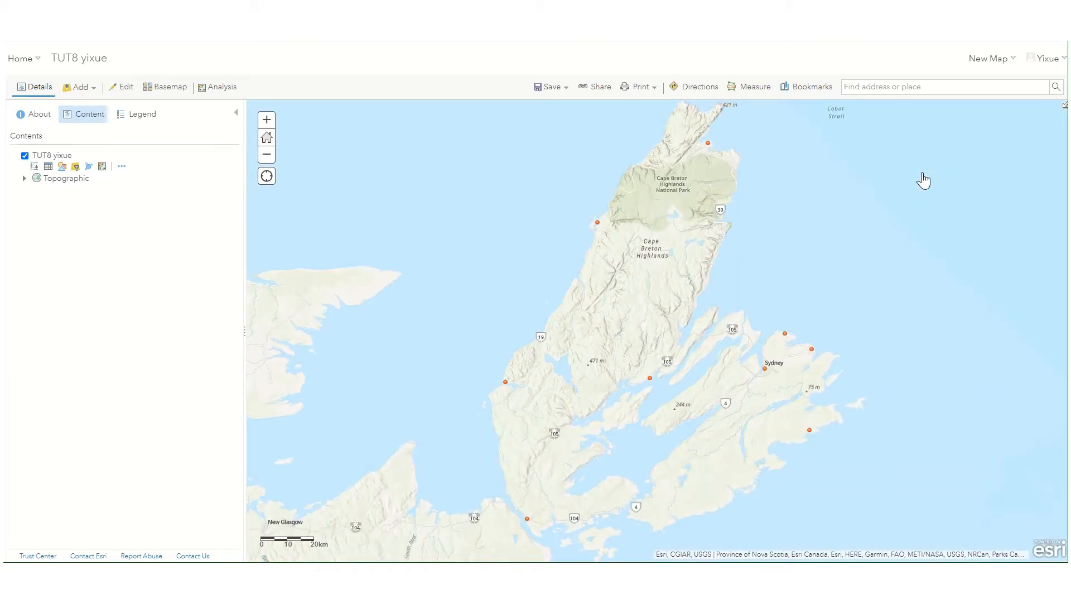
Save the map titled "tutorial 9 map-" plus the author's first name, with the tag "tutorial" and the summary "any words".
left_click(566, 90)
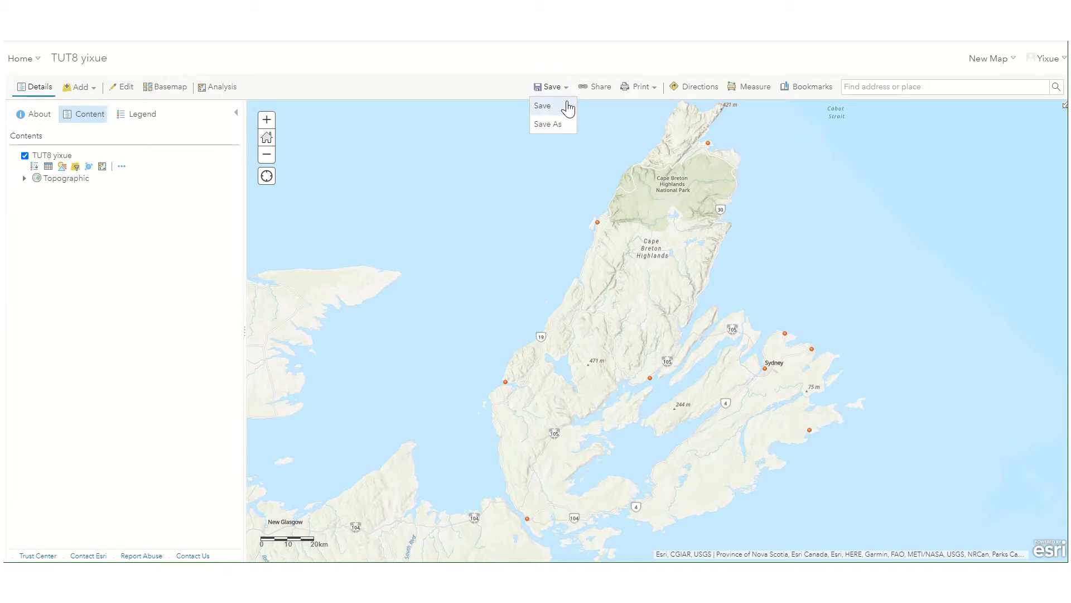
left_click(568, 106)
left_click(636, 276)
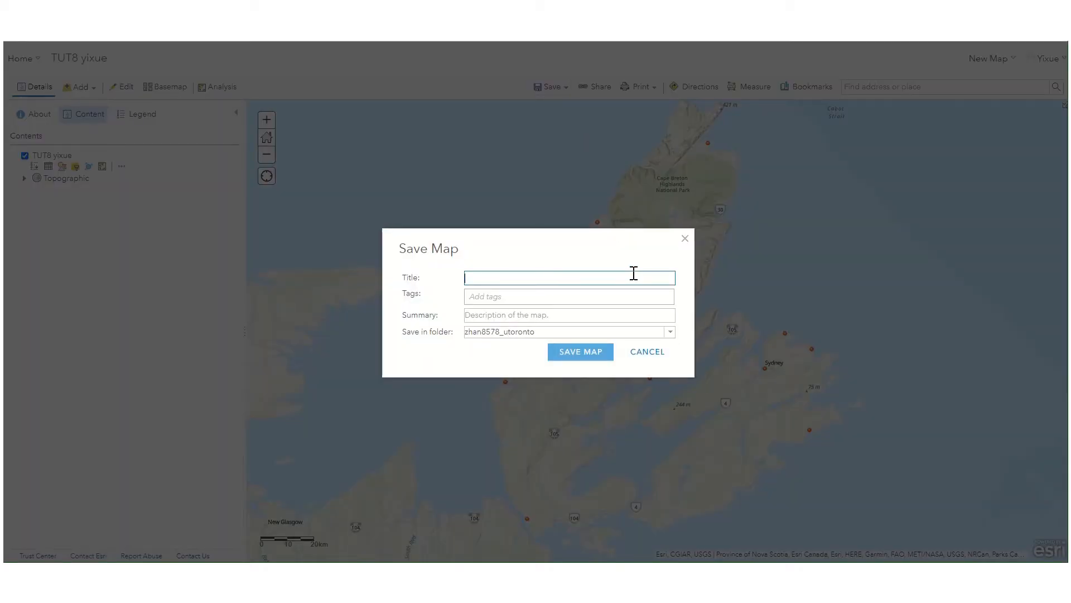
type("tutorial 9 map-yixue")
left_click(630, 295)
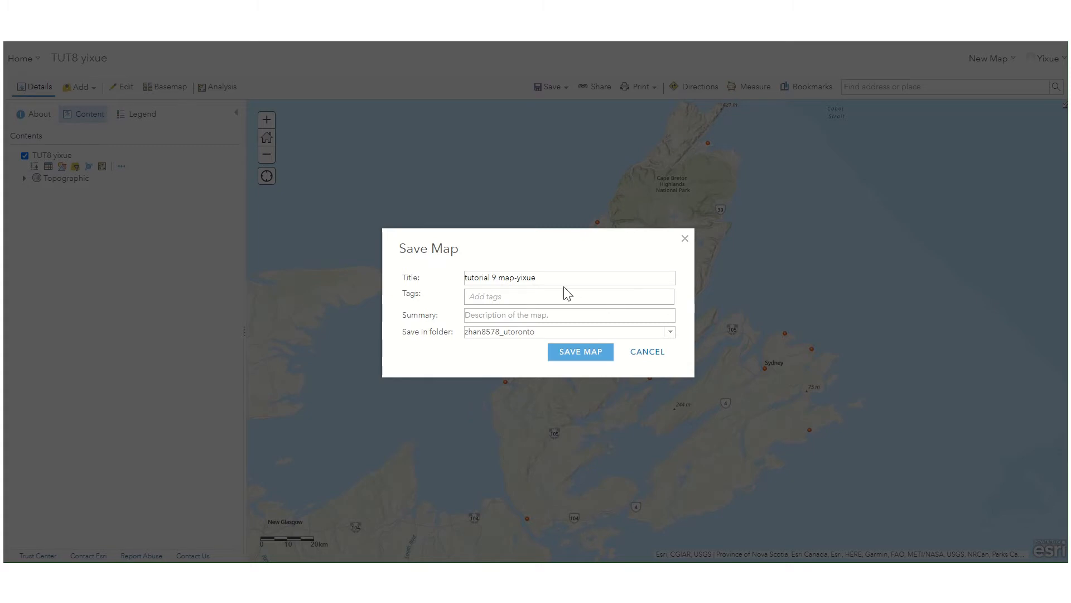
type("tu")
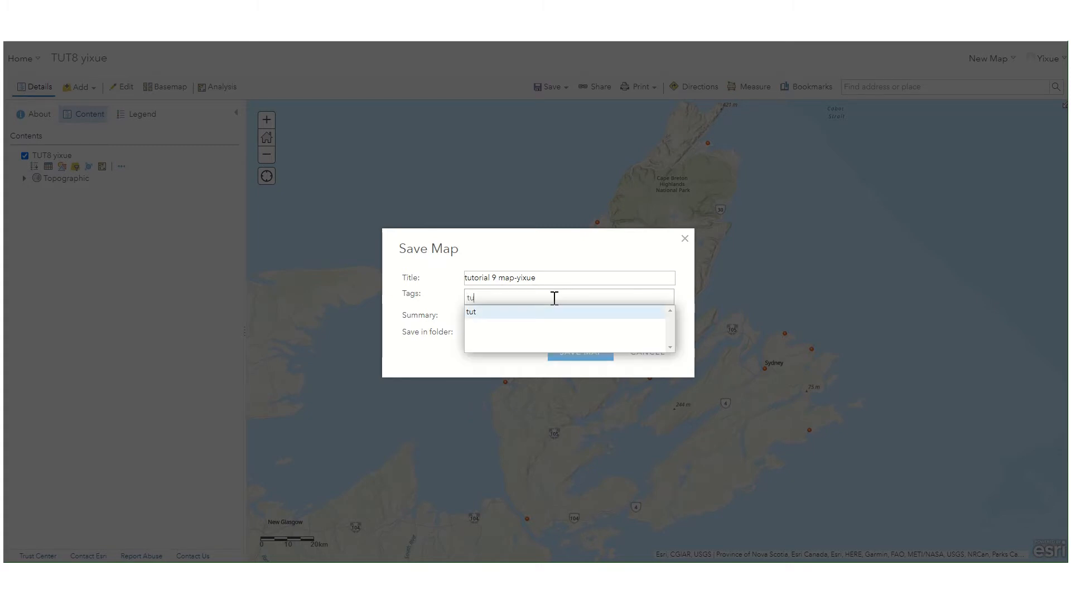
type("torial")
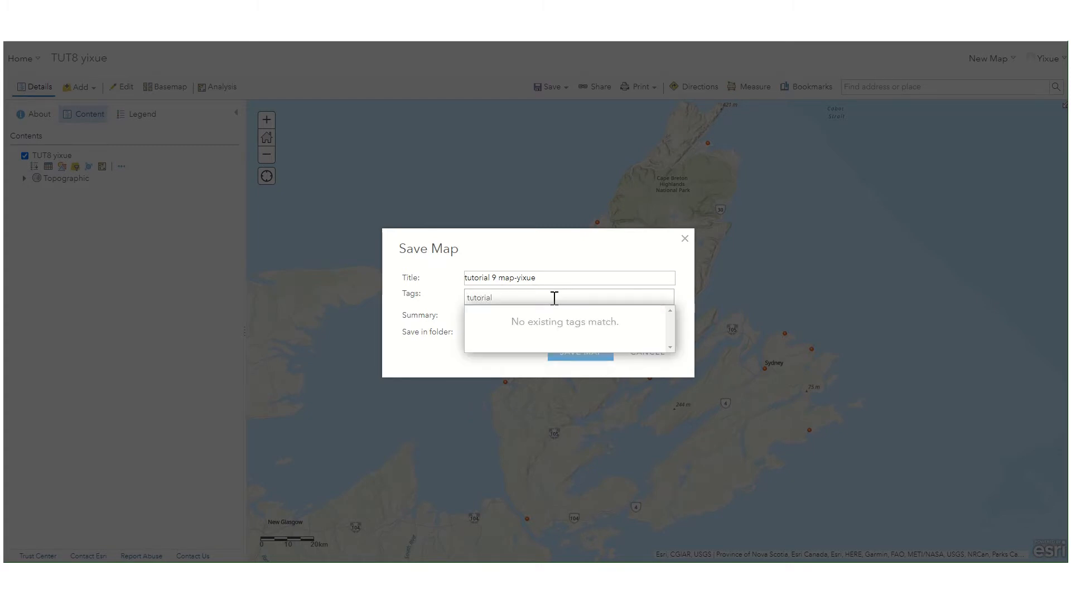
left_click(443, 335)
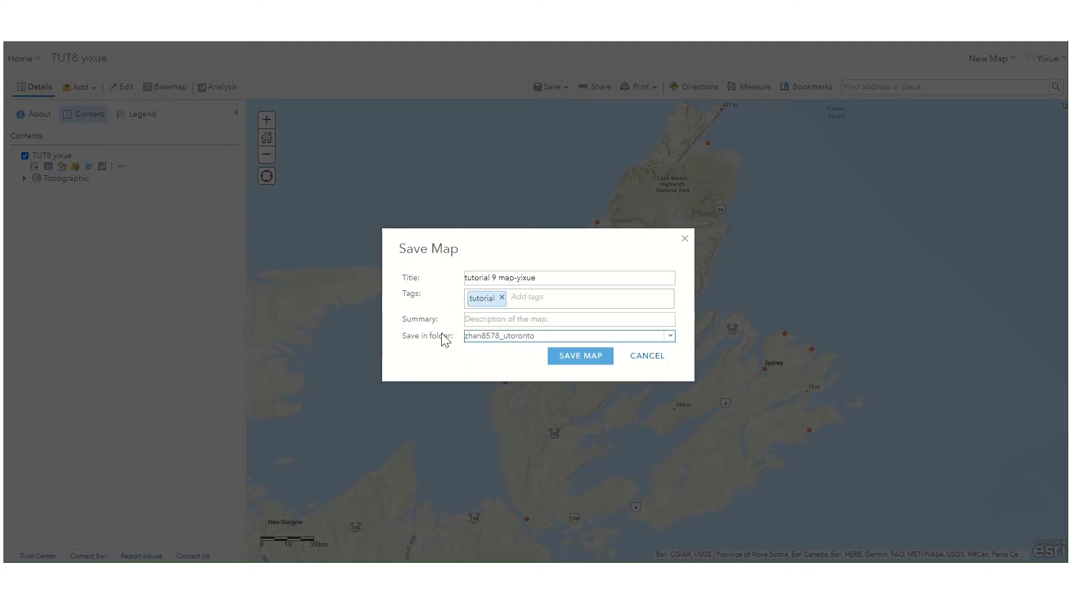
left_click(481, 317)
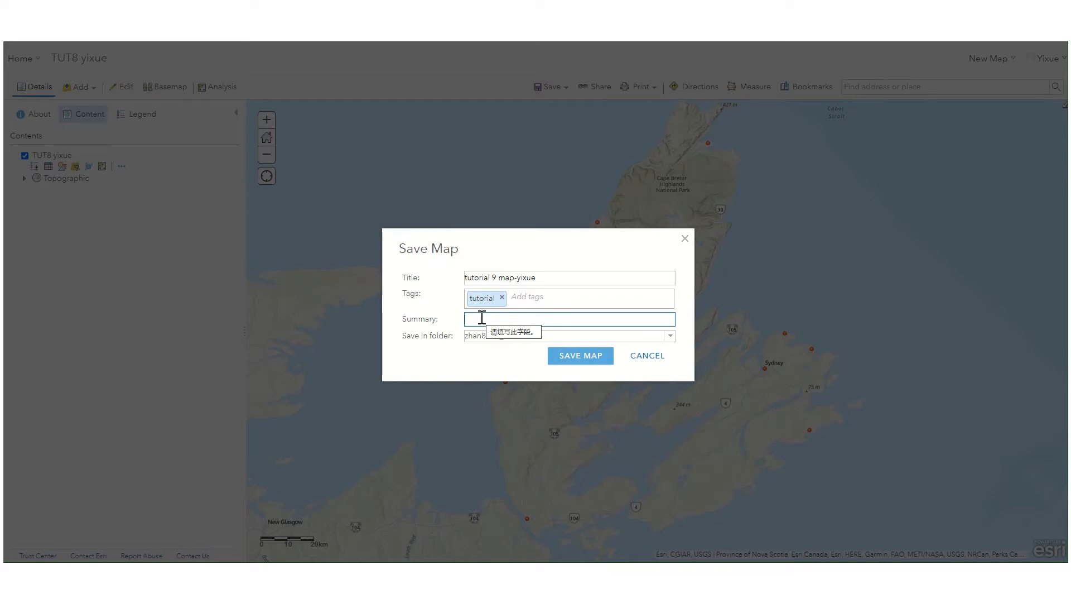
type("any")
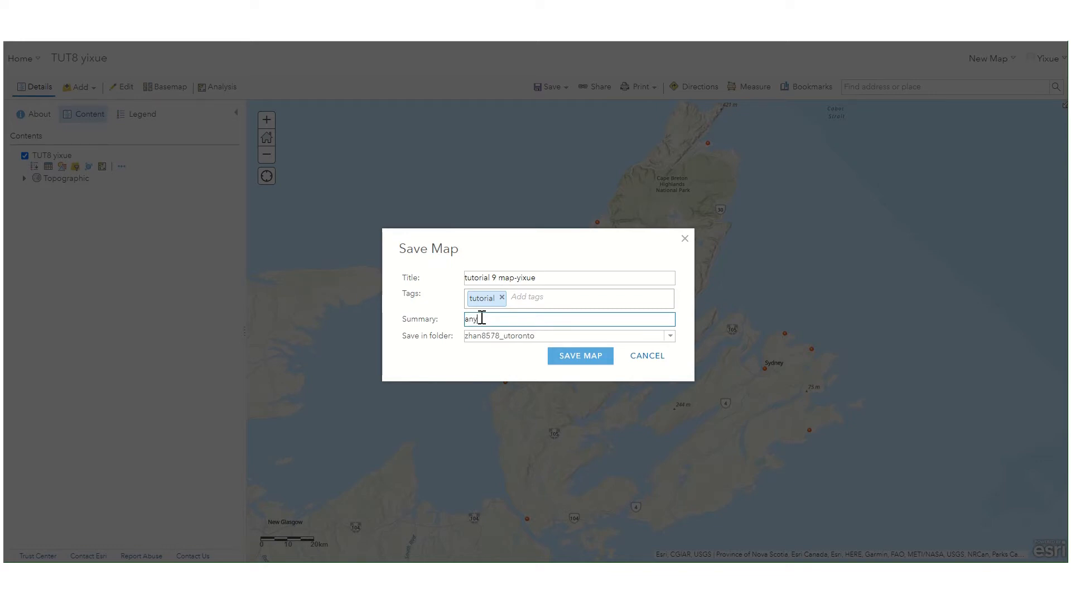
type(" words")
left_click(469, 359)
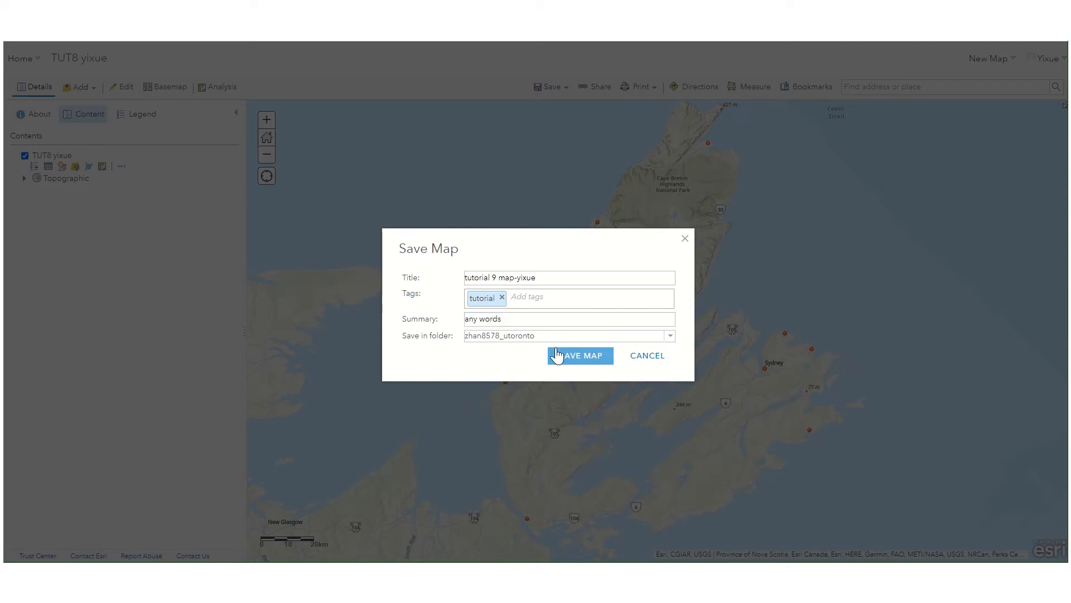
left_click(575, 360)
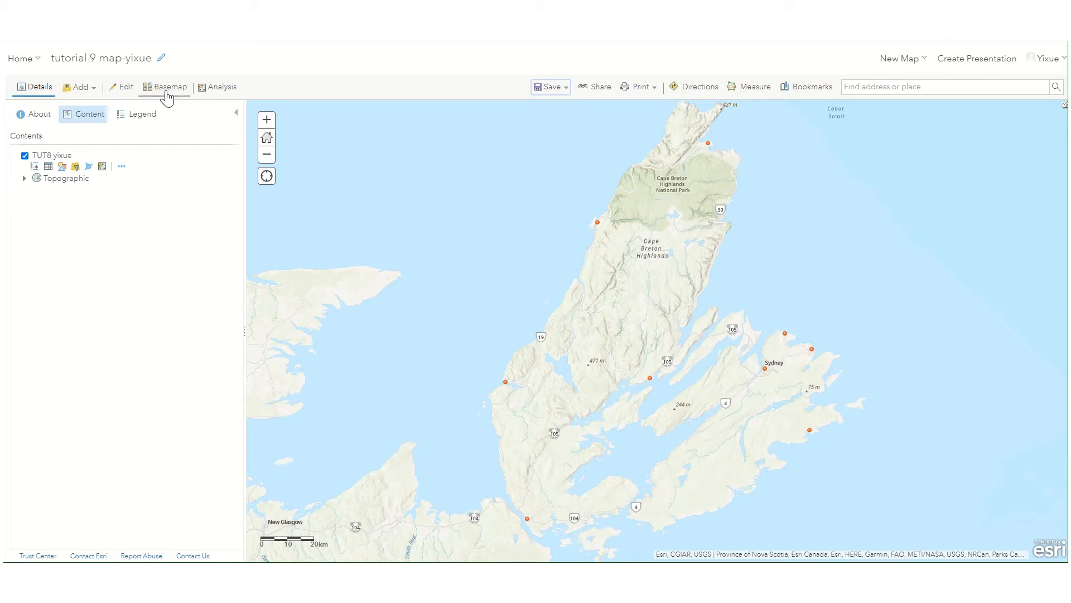
Switch the basemap to Light Gray Canvas and save the map.
left_click(183, 99)
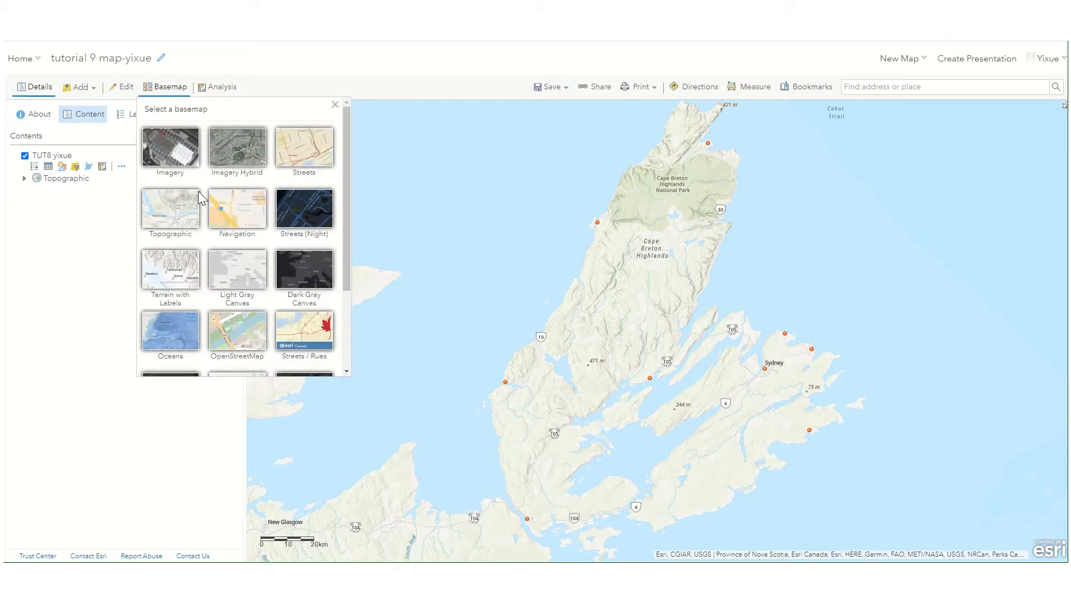
left_click(231, 274)
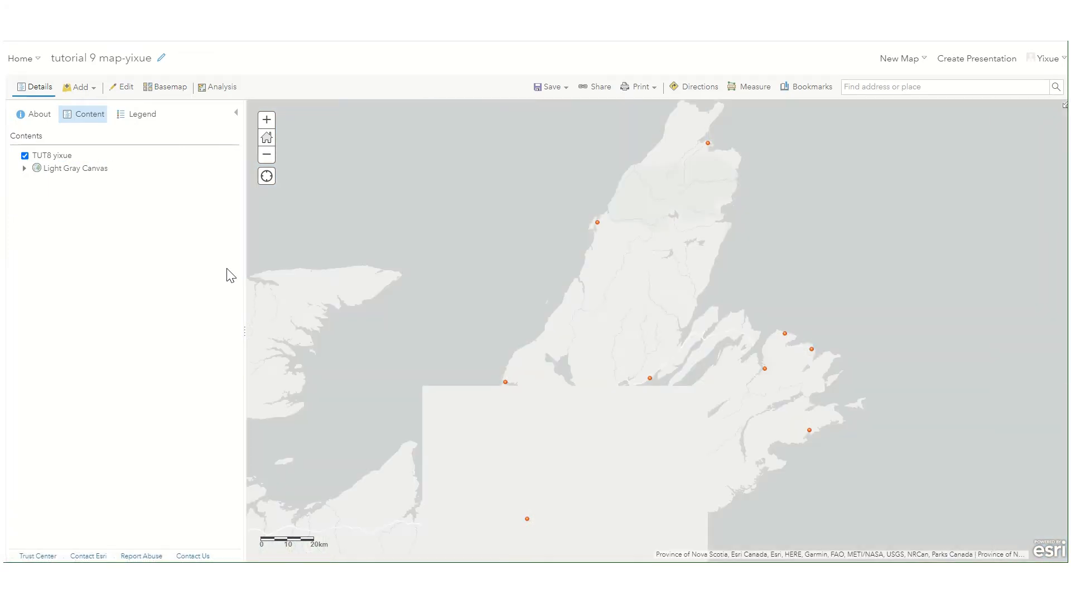
left_click(552, 87)
left_click(552, 107)
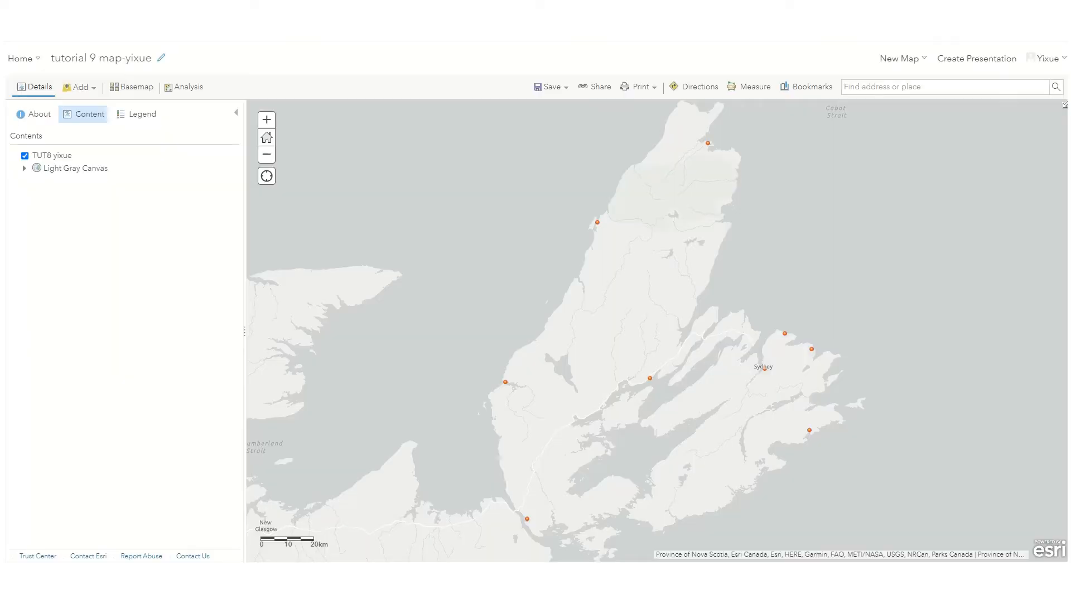
Create labels for the TUT8 point layer and start a new custom expression for the label text.
mouse_move(43, 159)
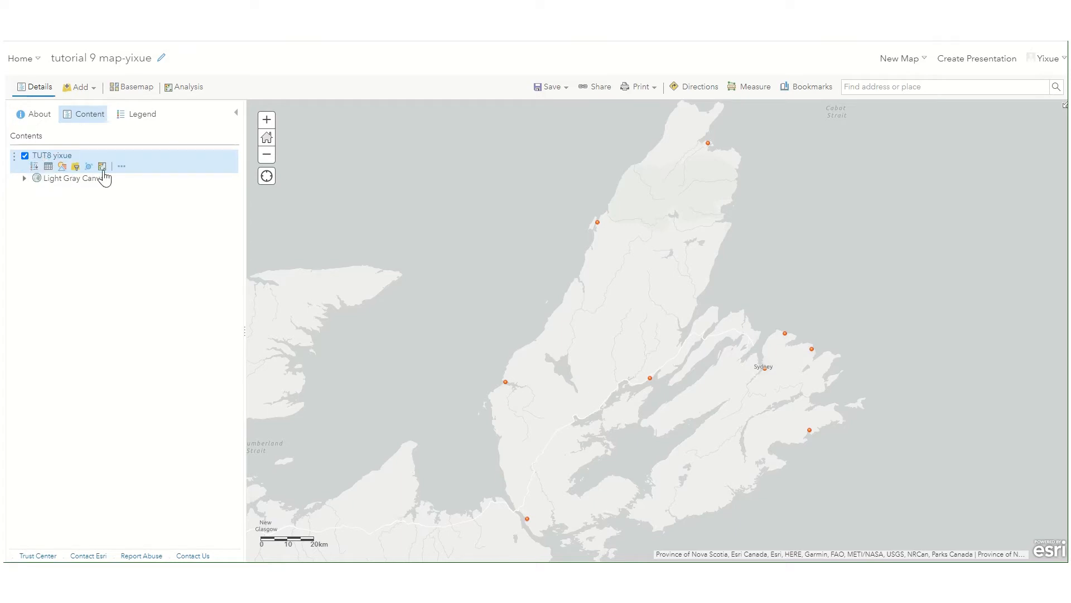
left_click(123, 173)
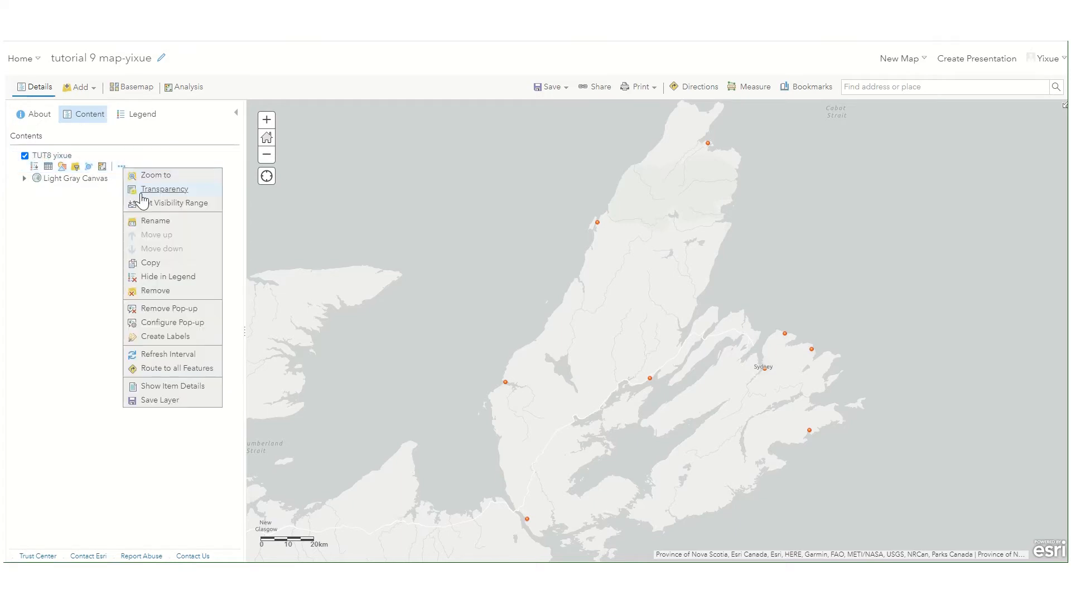
left_click(176, 336)
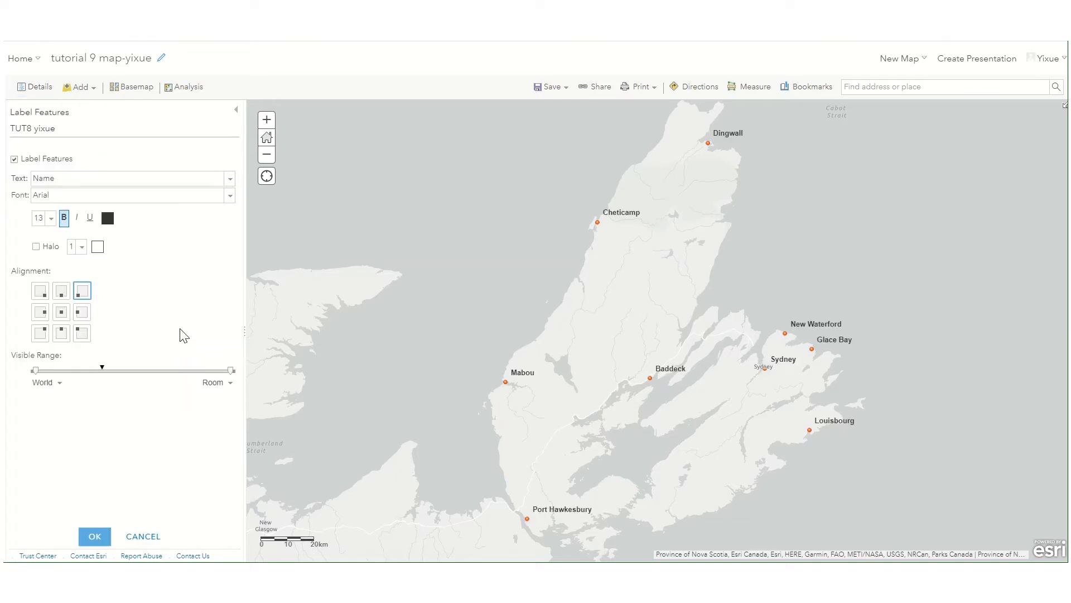
left_click(14, 160)
left_click(14, 160)
left_click(230, 178)
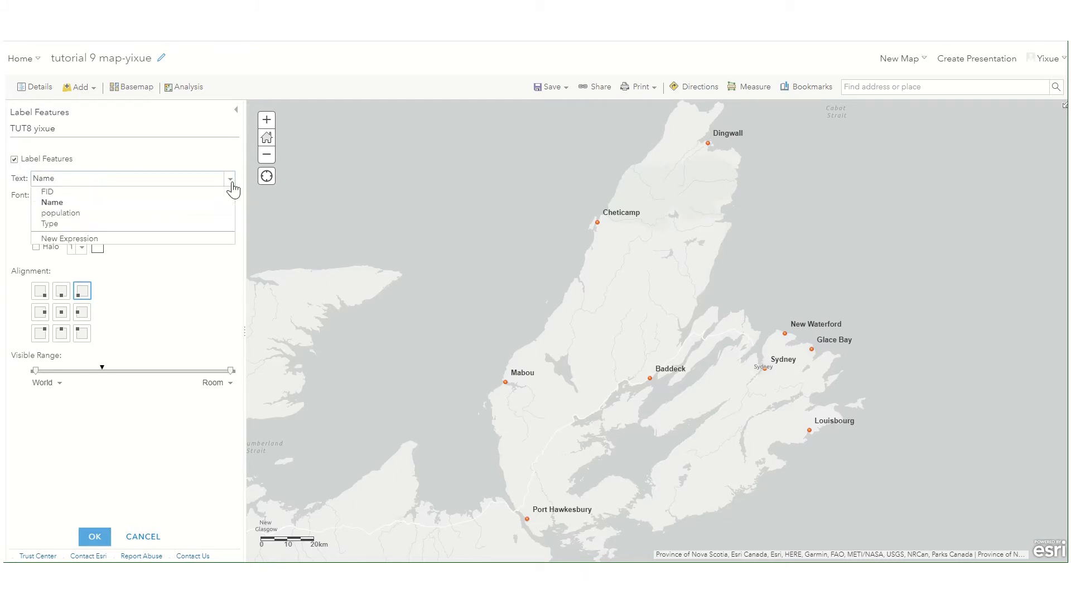
left_click(218, 239)
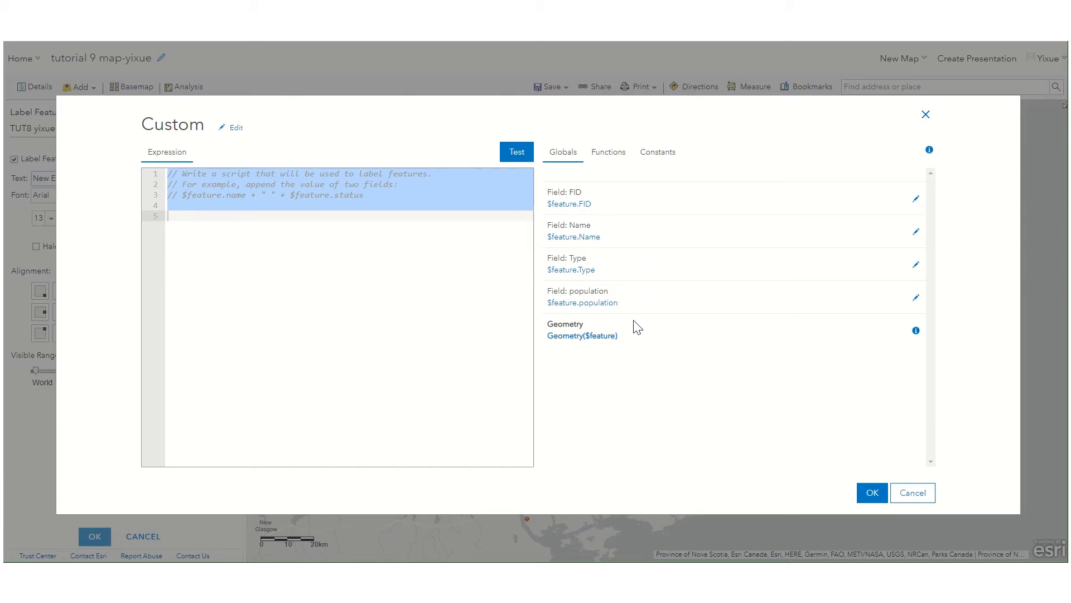
left_click(584, 204)
left_click(582, 236)
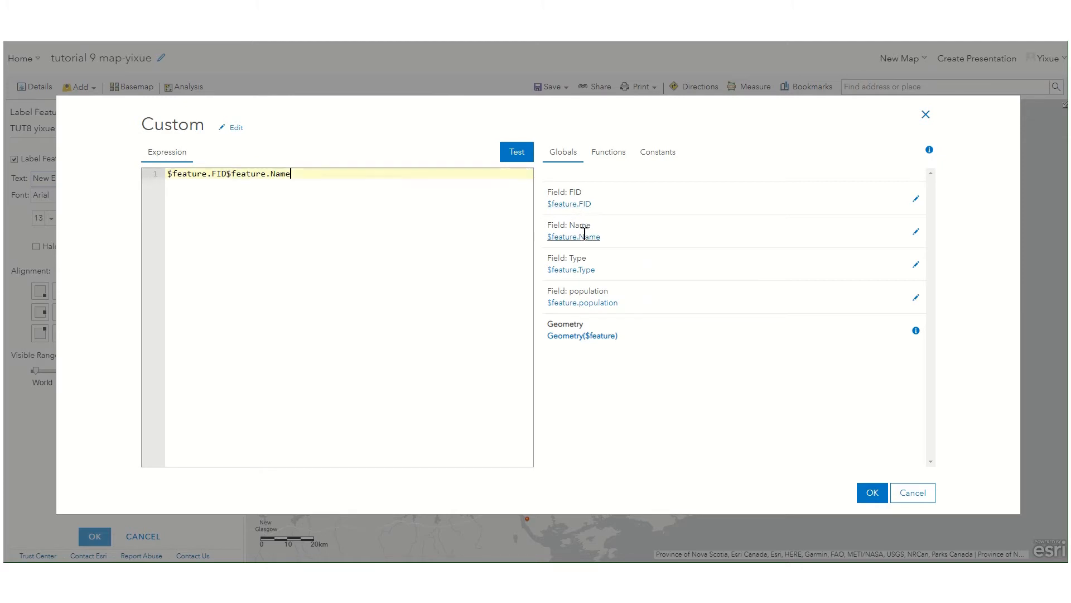
left_click(583, 269)
left_click_drag(376, 175, 115, 173)
key("BackSpace")
Write the label expression $feature.FID + ": " + $feature.Name, test it and apply it to the labels.
type("$feature.FID + \": \" + $feature.Name")
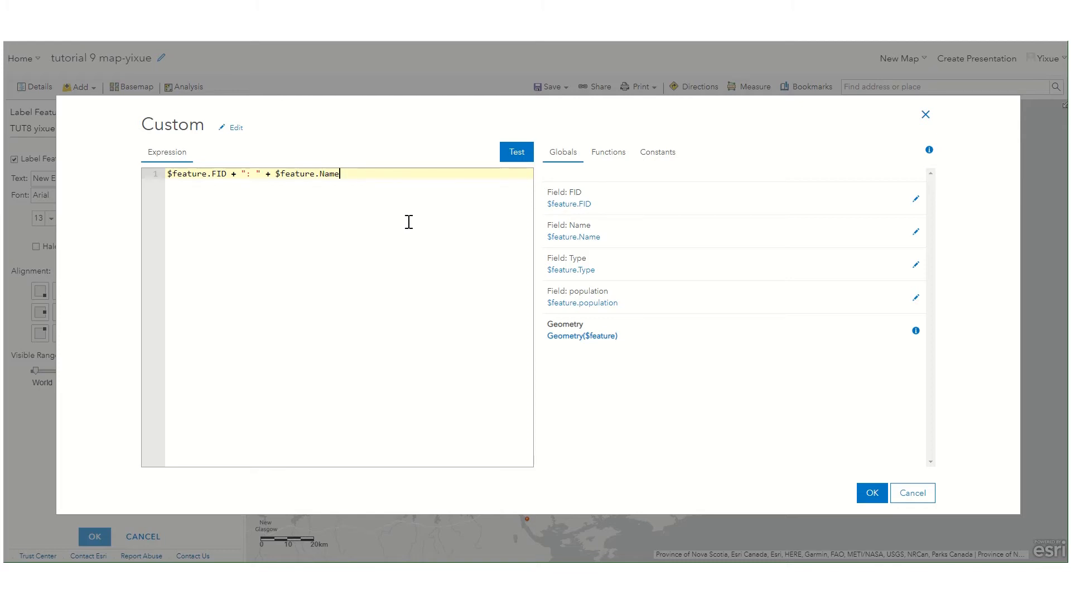
left_click(524, 161)
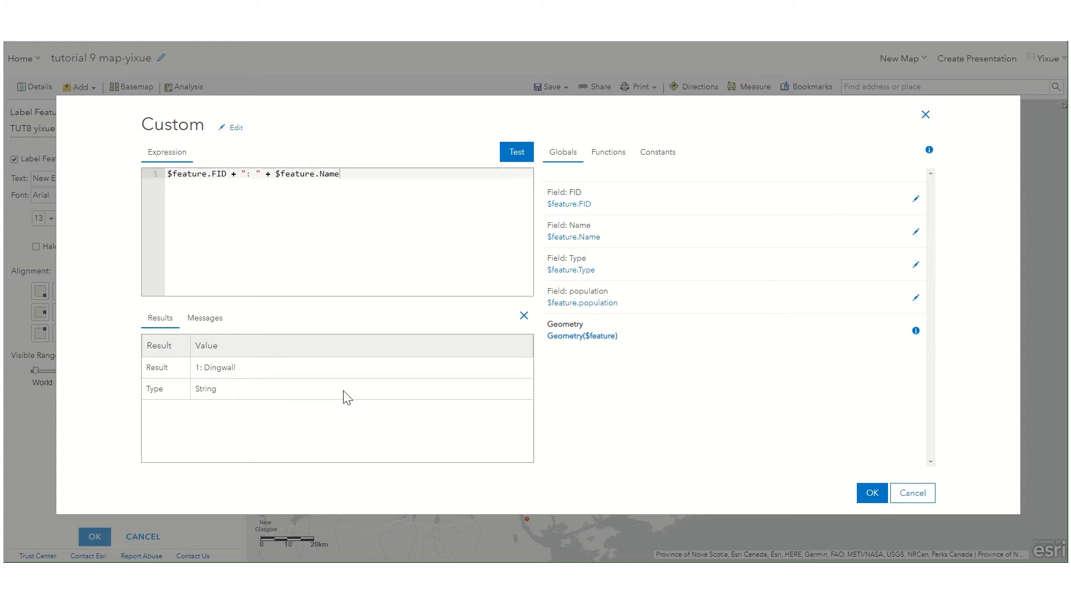
left_click(873, 494)
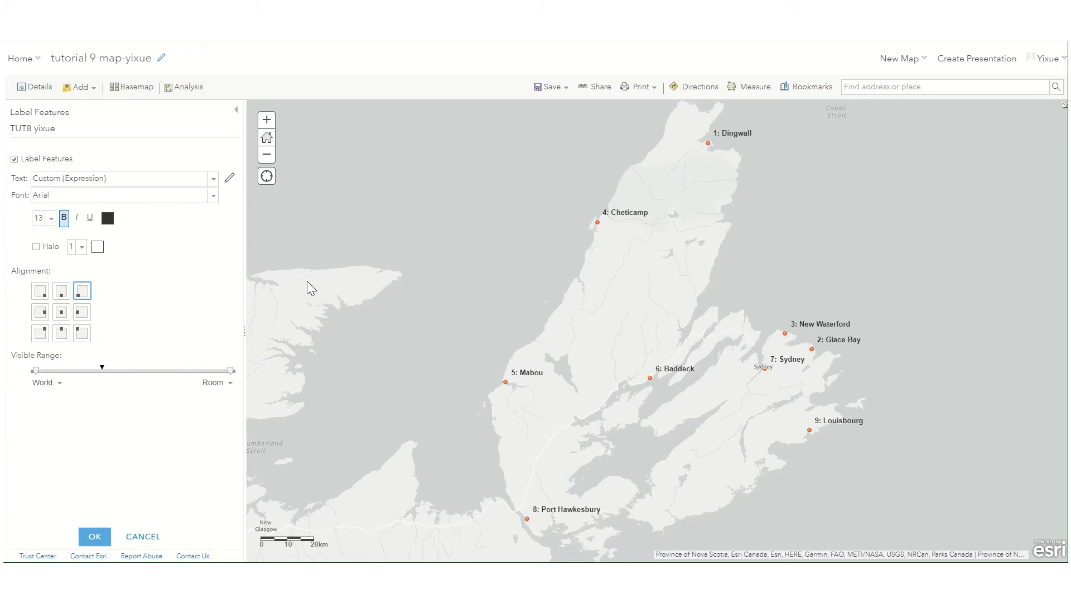
Format the labels at font size 15, centred above their points, and save the map.
left_click(51, 219)
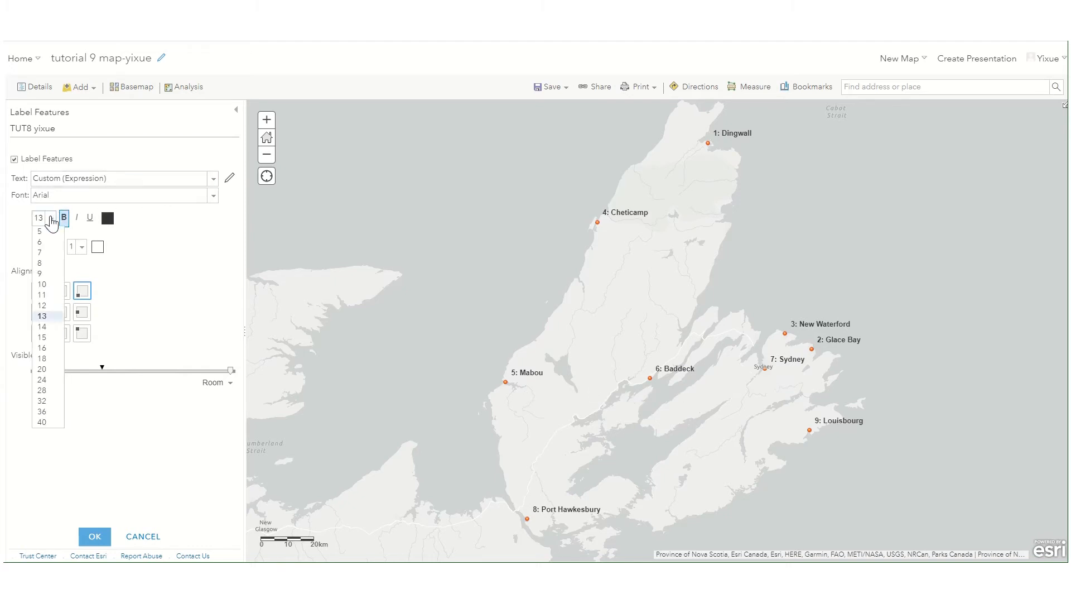
left_click(45, 337)
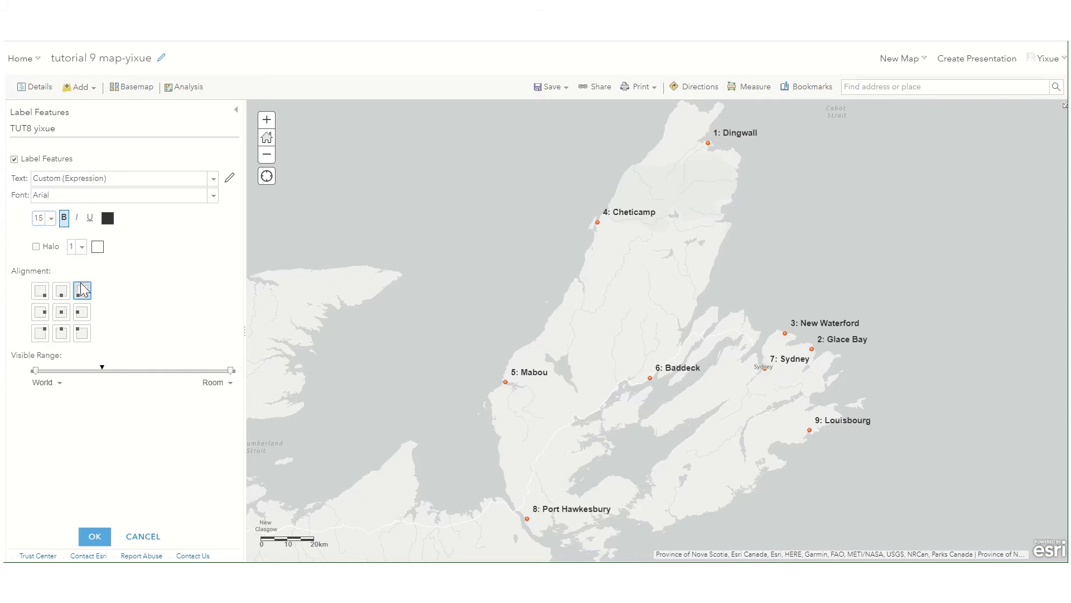
left_click(65, 294)
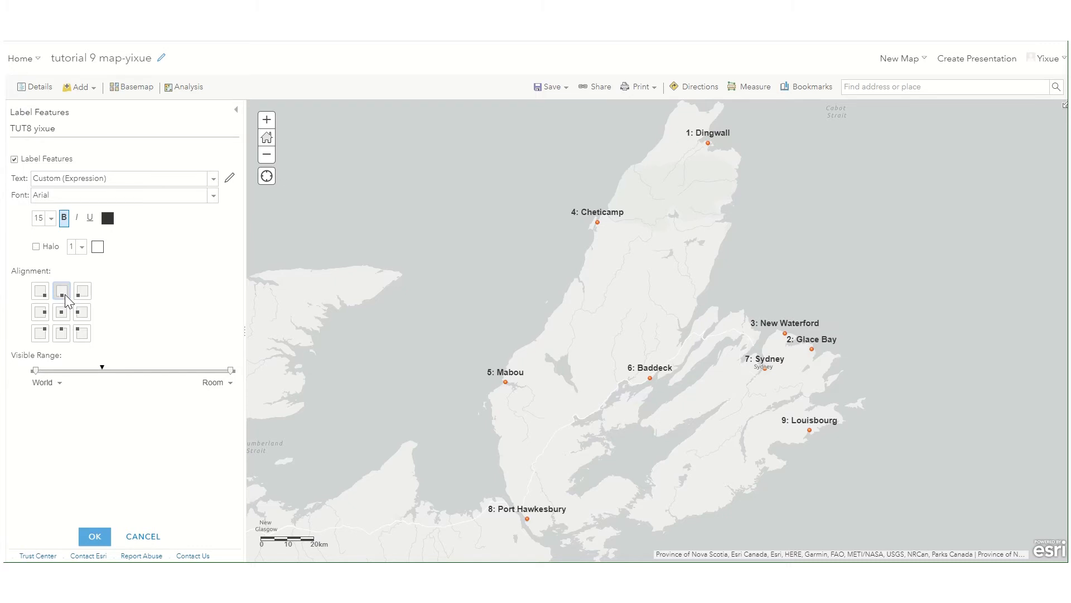
left_click(94, 536)
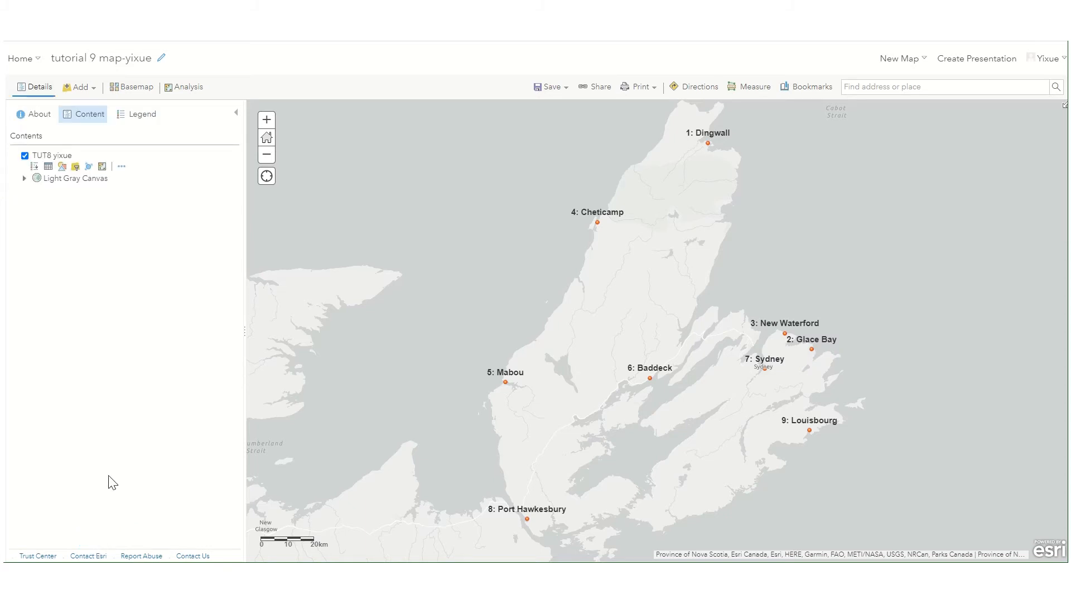
left_click(555, 87)
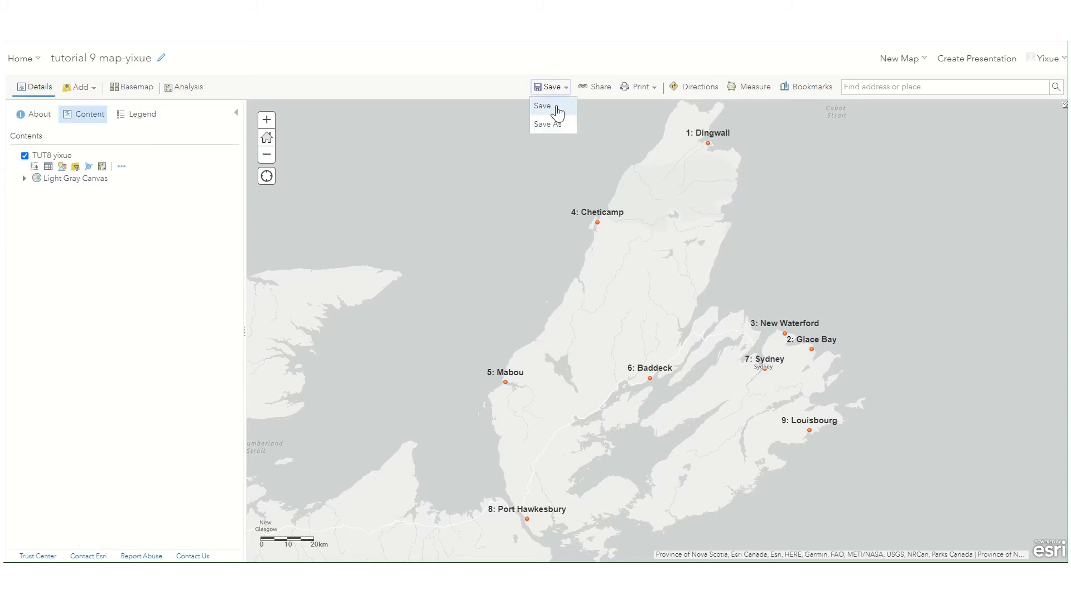
left_click(558, 113)
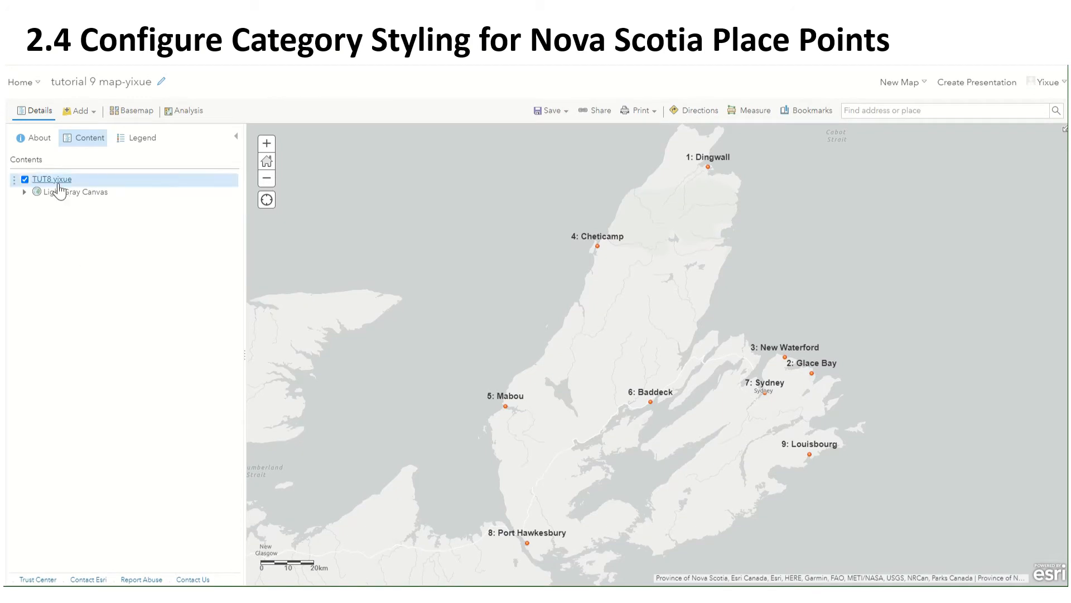
Style the TUT8 point layer by its Type attribute.
mouse_move(58, 185)
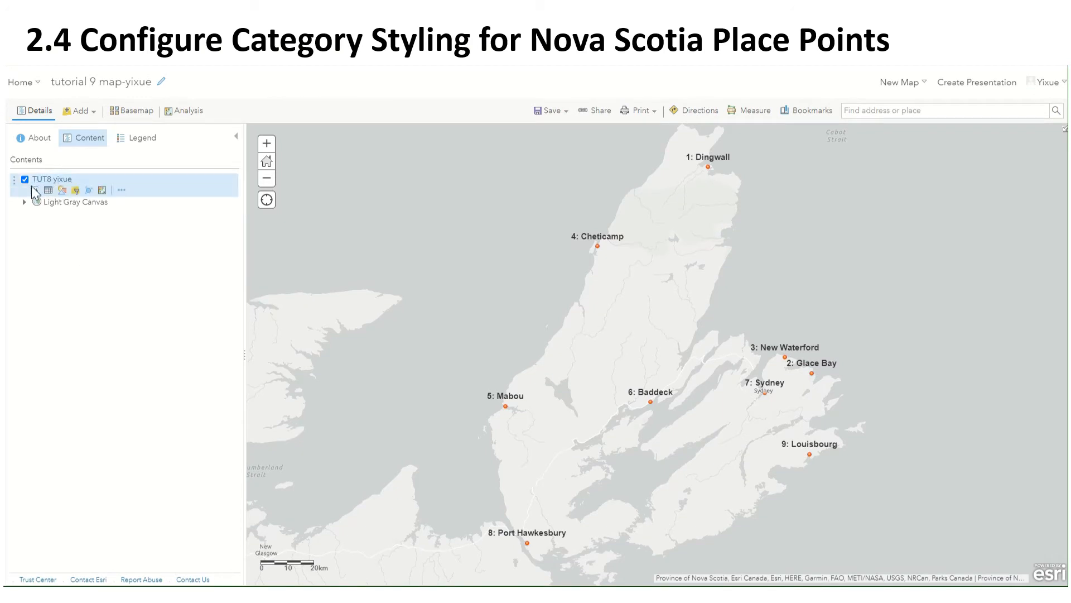
left_click(62, 191)
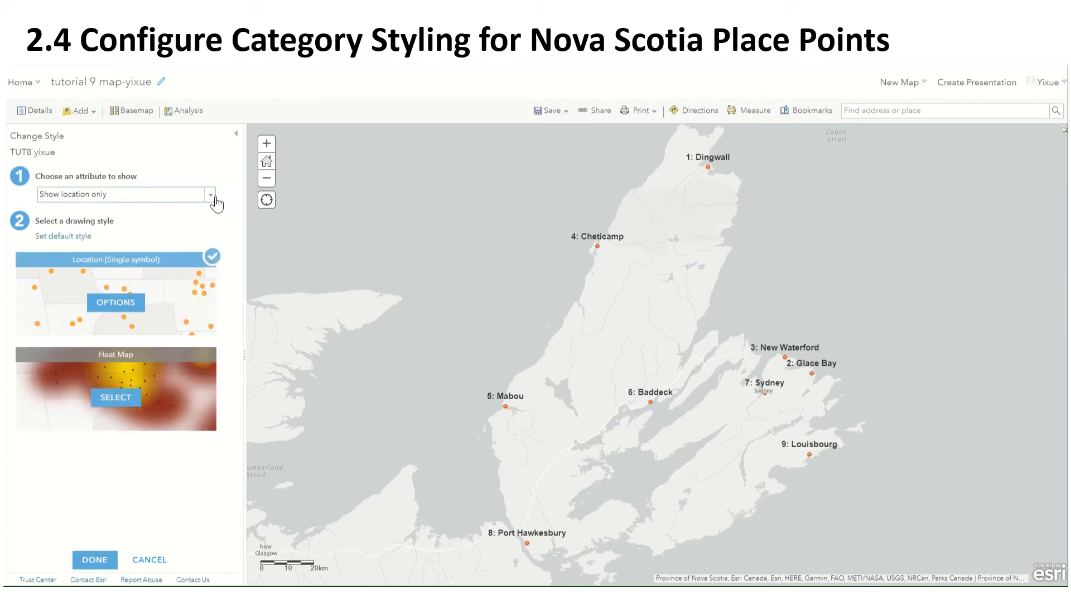
left_click(211, 195)
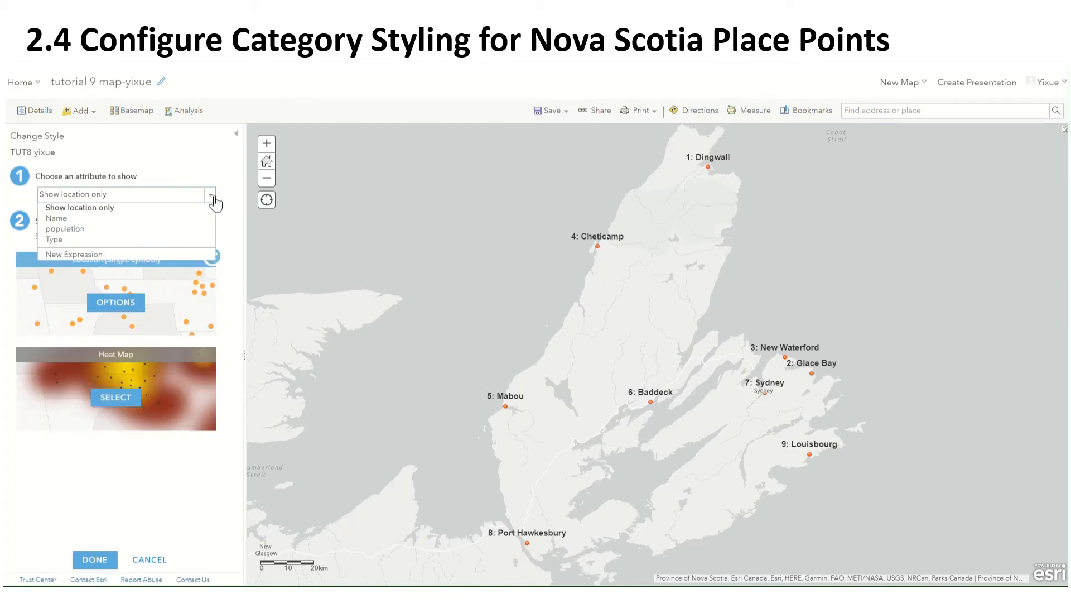
left_click(197, 240)
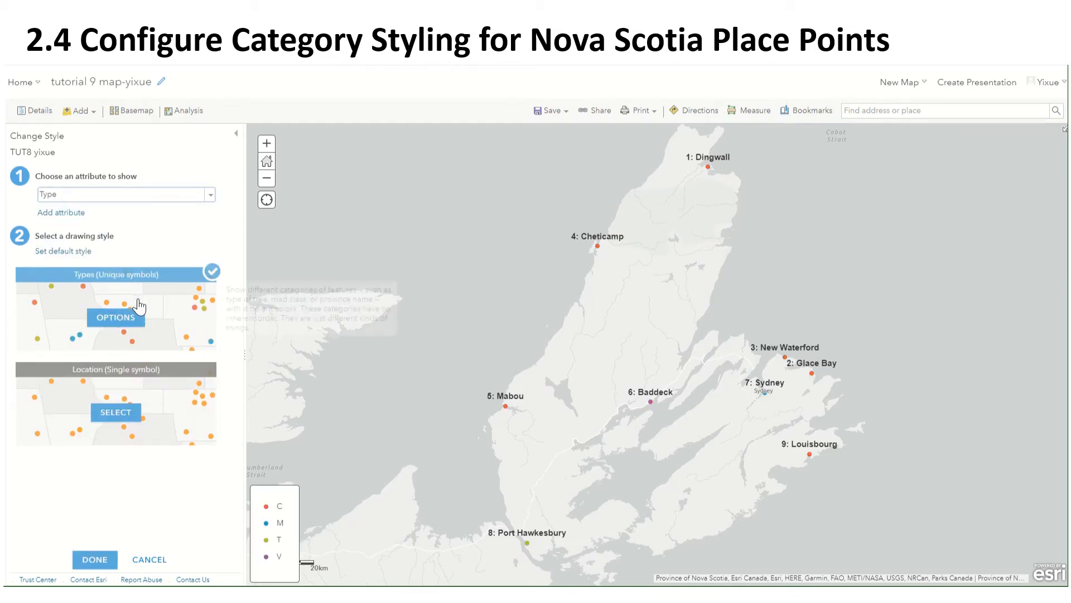
Choose the circle shape for the symbols of all Type categories.
left_click(115, 317)
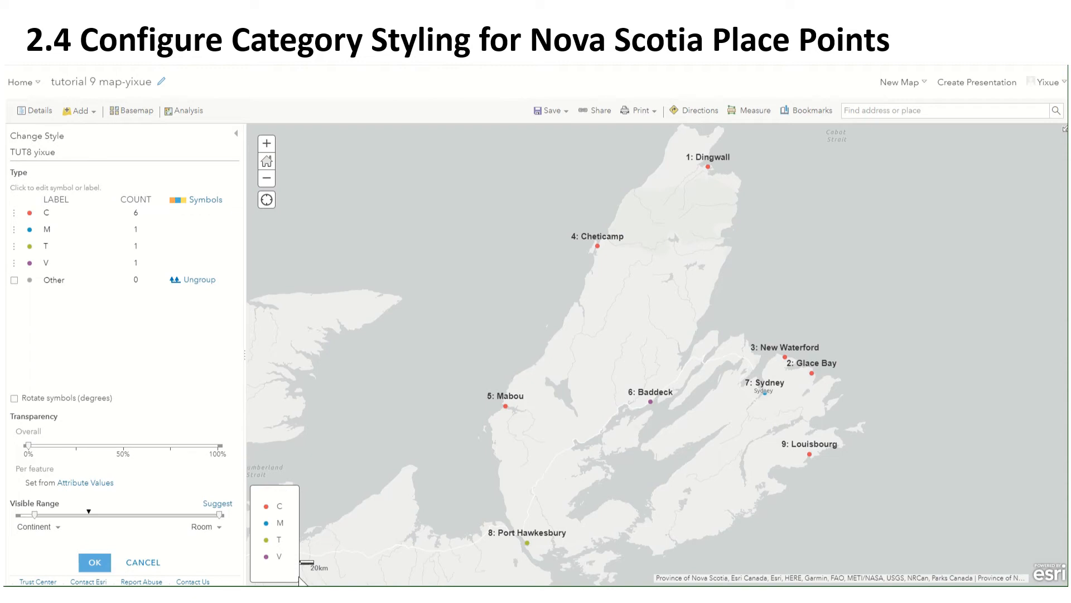
left_click(214, 209)
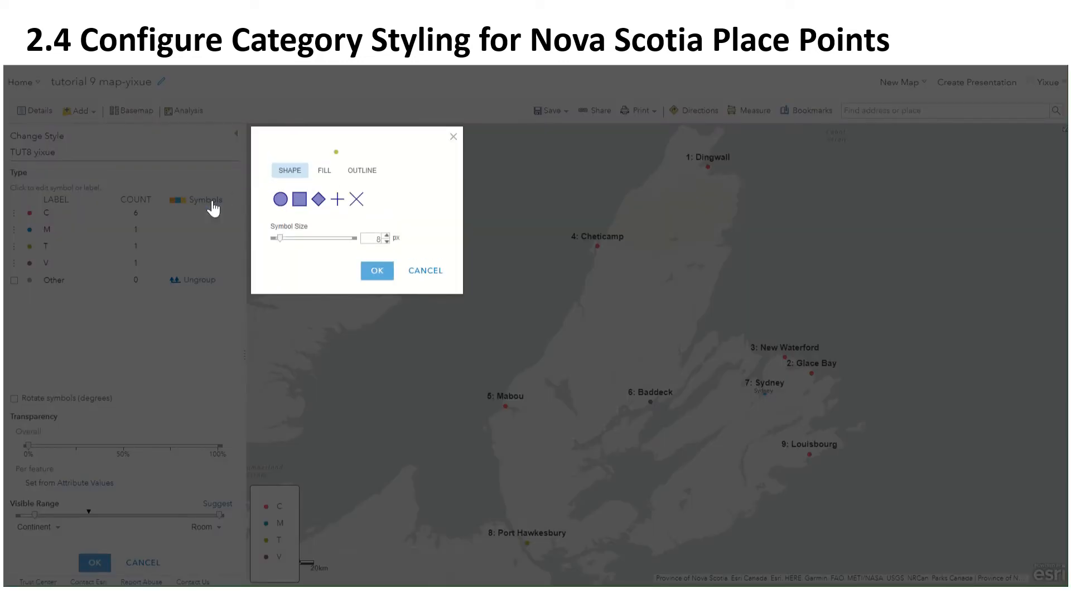
left_click(281, 200)
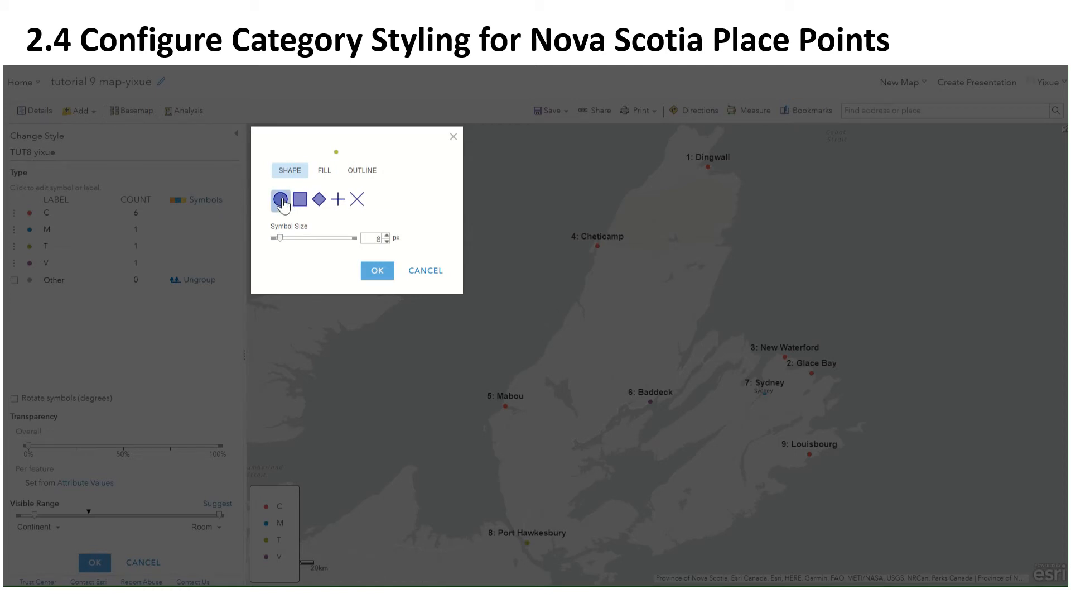